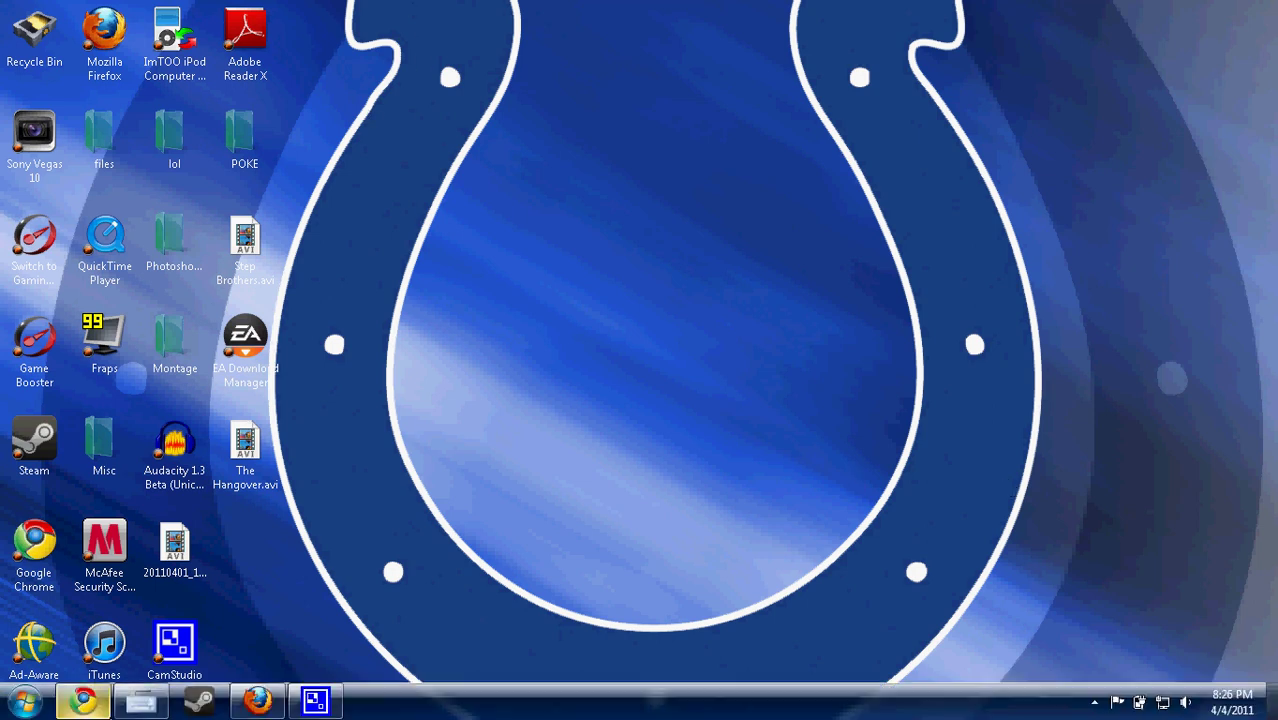
Step: Switch to Chrome and download Silver.rar from 4shared and the DeSmuME v0.9.7 Windows 64 bit binary from the DeSmuME site
{"action": "left_click", "coordinate": [86, 702]}
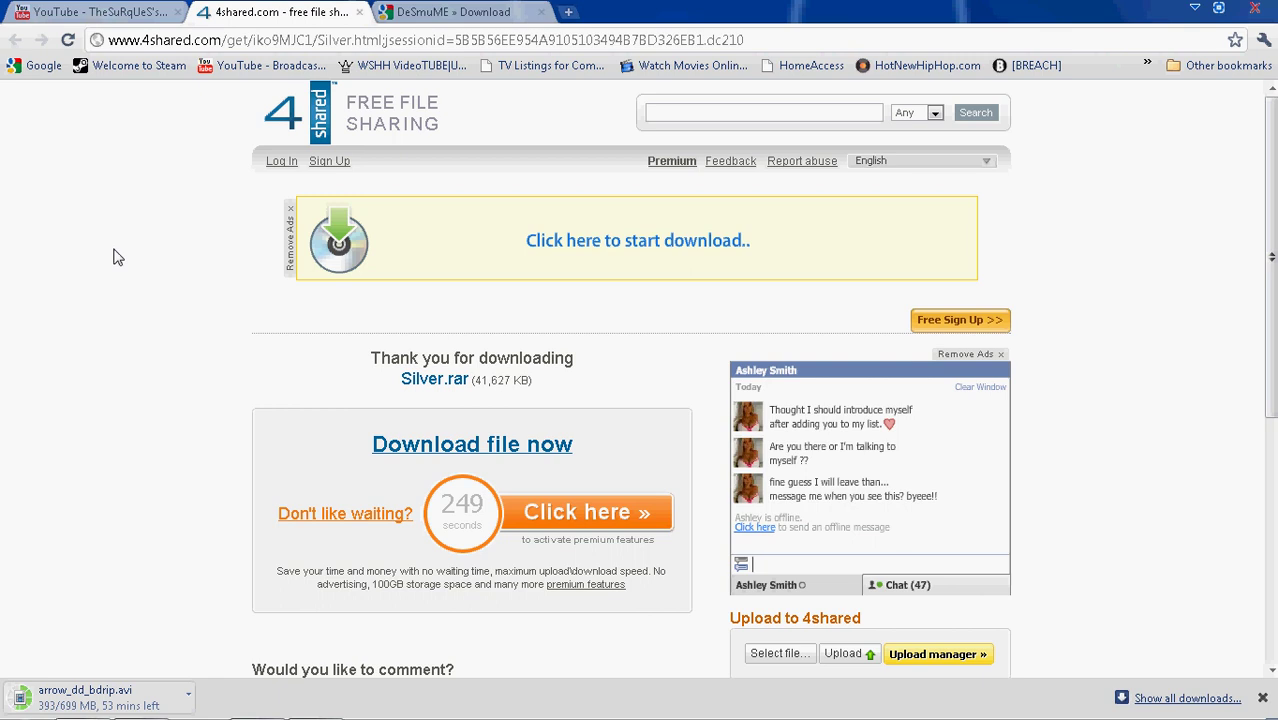
{"action": "left_click", "coordinate": [459, 455]}
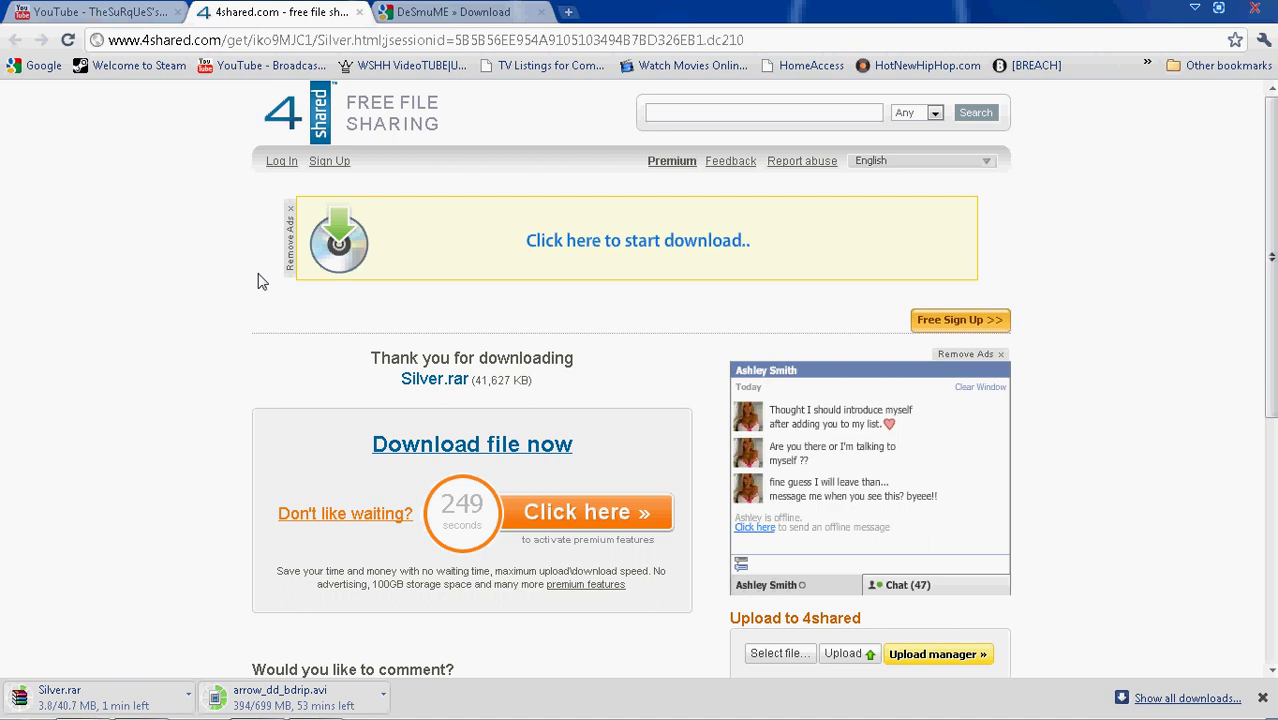
{"action": "left_click", "coordinate": [414, 22]}
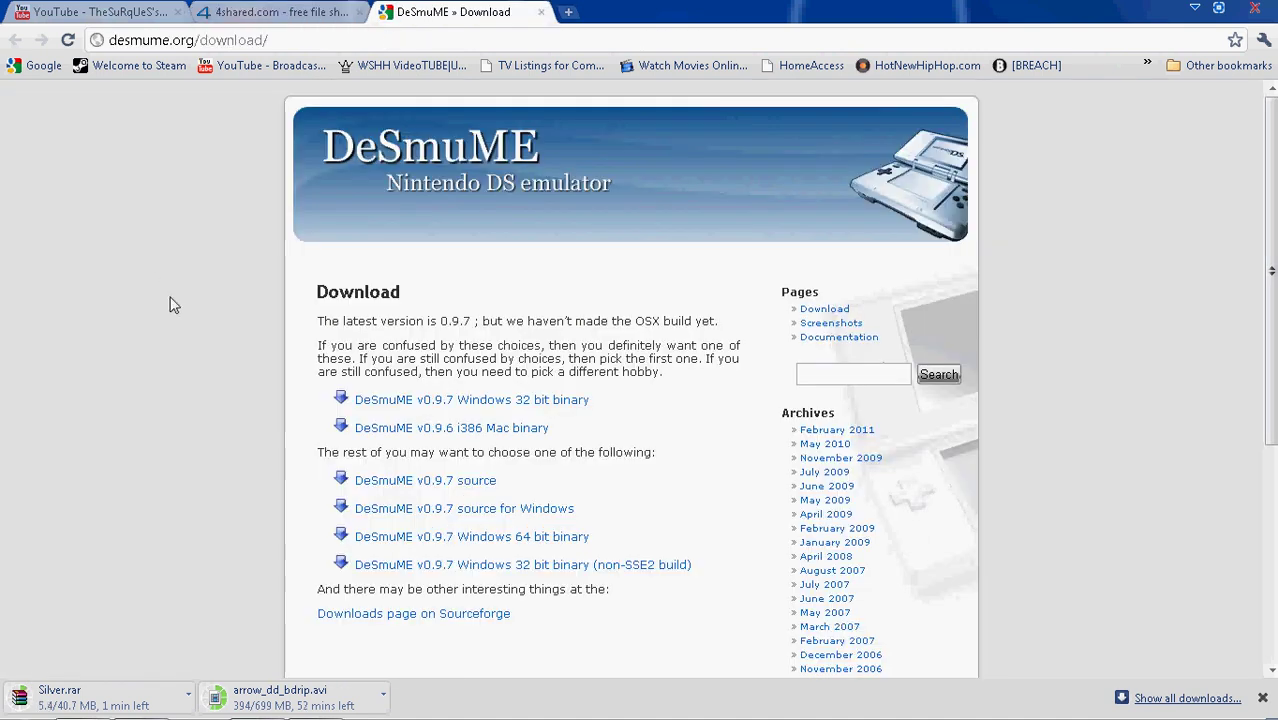
{"action": "scroll", "coordinate": [171, 300], "scroll_direction": "down", "scroll_amount": 3}
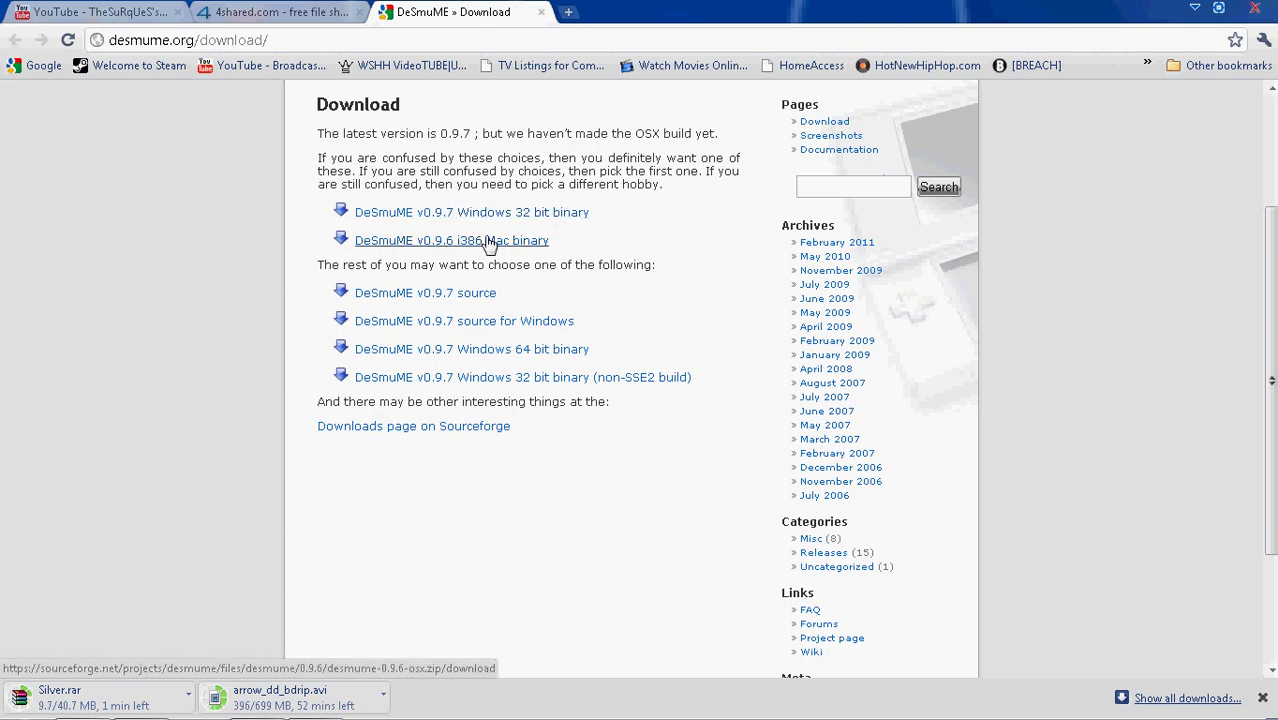
{"action": "left_click", "coordinate": [570, 355]}
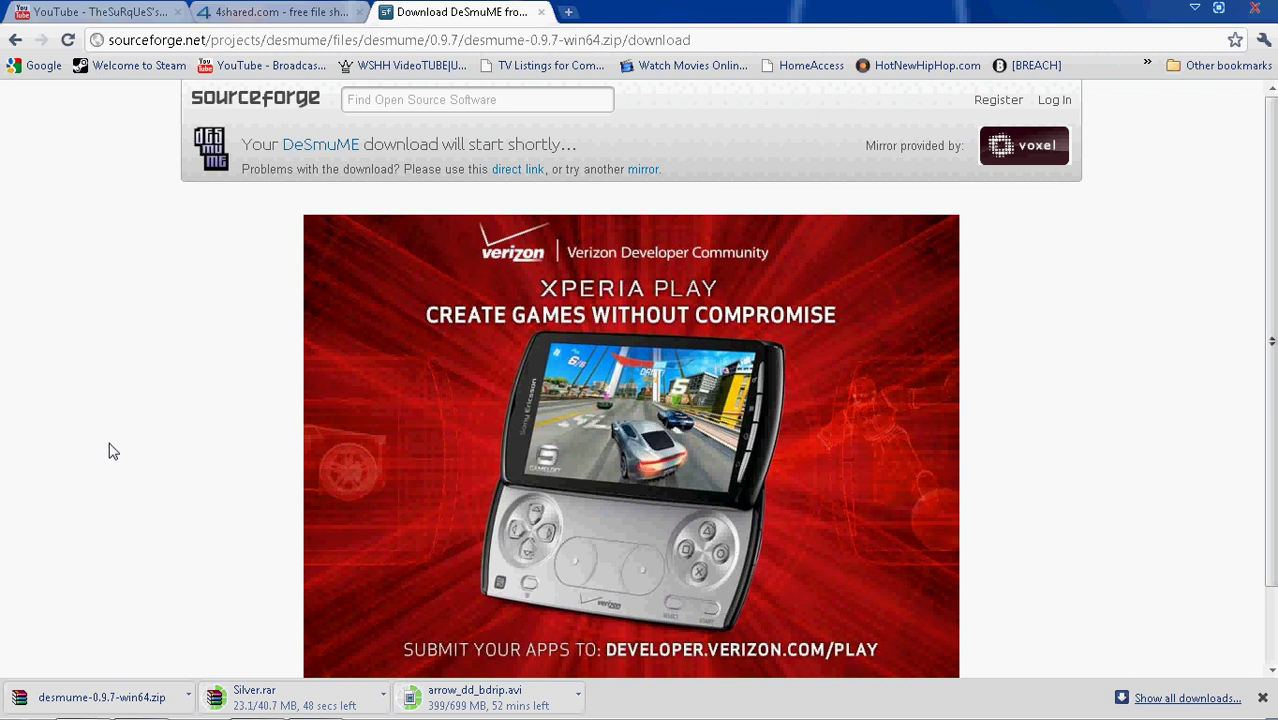
Step: Show desmume-0.9.7-win64.zip in its download folder, move it to the desktop, and close the folder window
{"action": "left_click", "coordinate": [189, 693]}
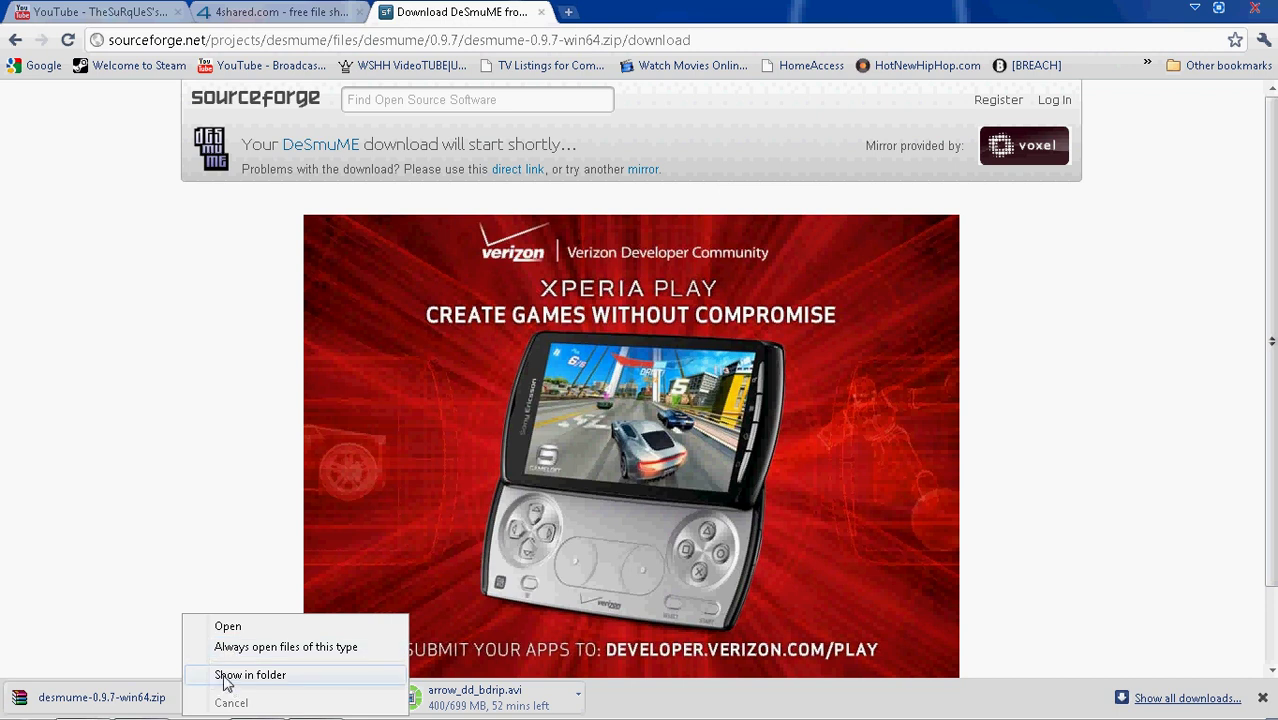
{"action": "left_click", "coordinate": [226, 678]}
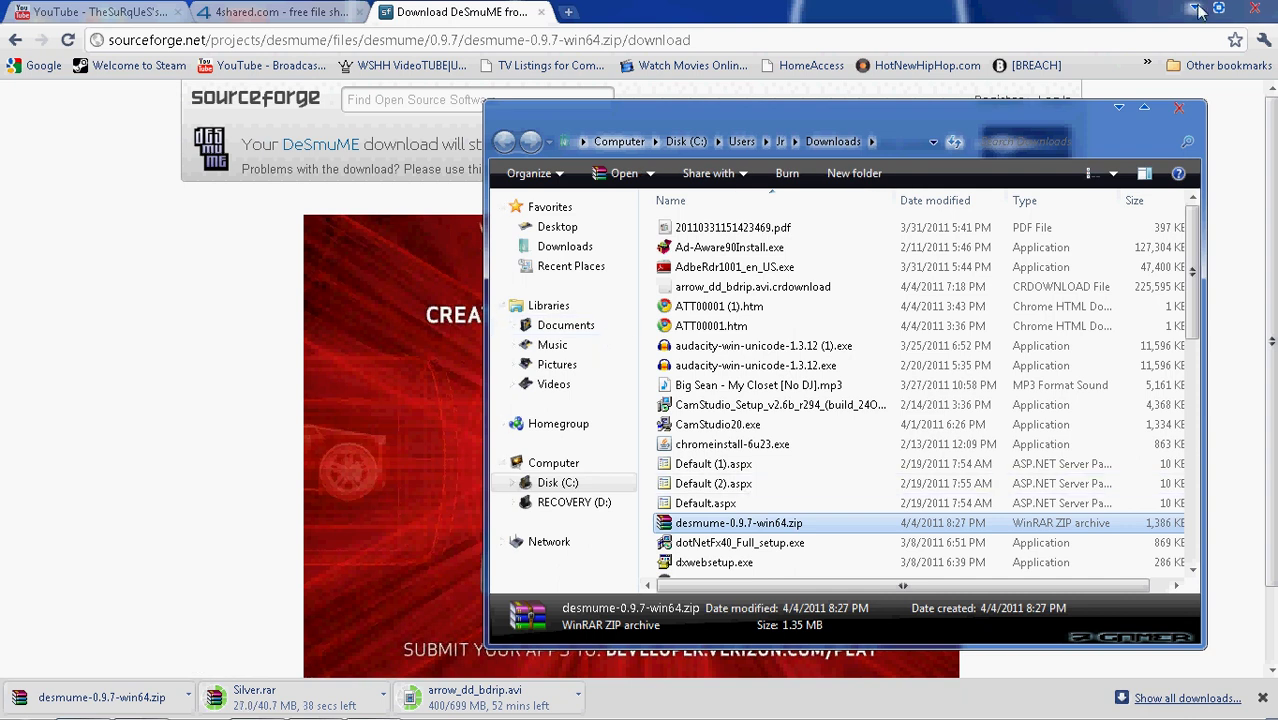
{"action": "left_click", "coordinate": [1197, 8]}
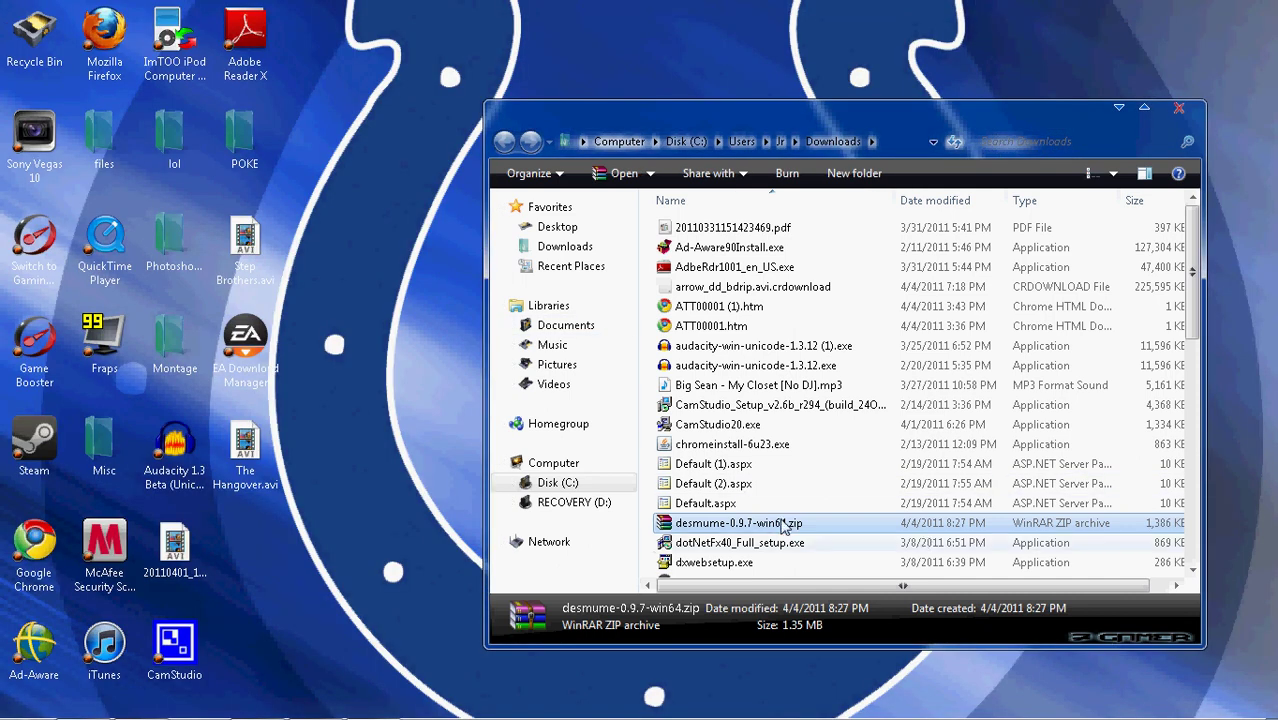
{"action": "left_click_drag", "start_coordinate": [785, 527], "coordinate": [381, 519]}
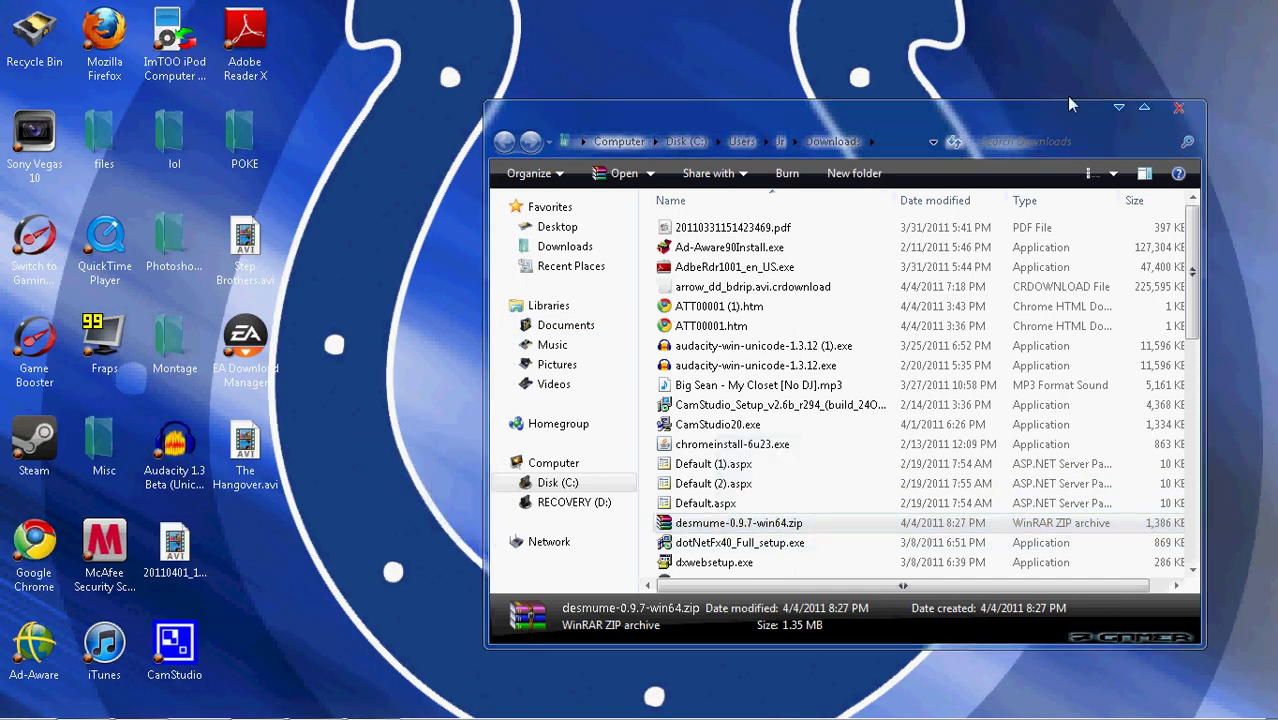
{"action": "left_click", "coordinate": [1176, 108]}
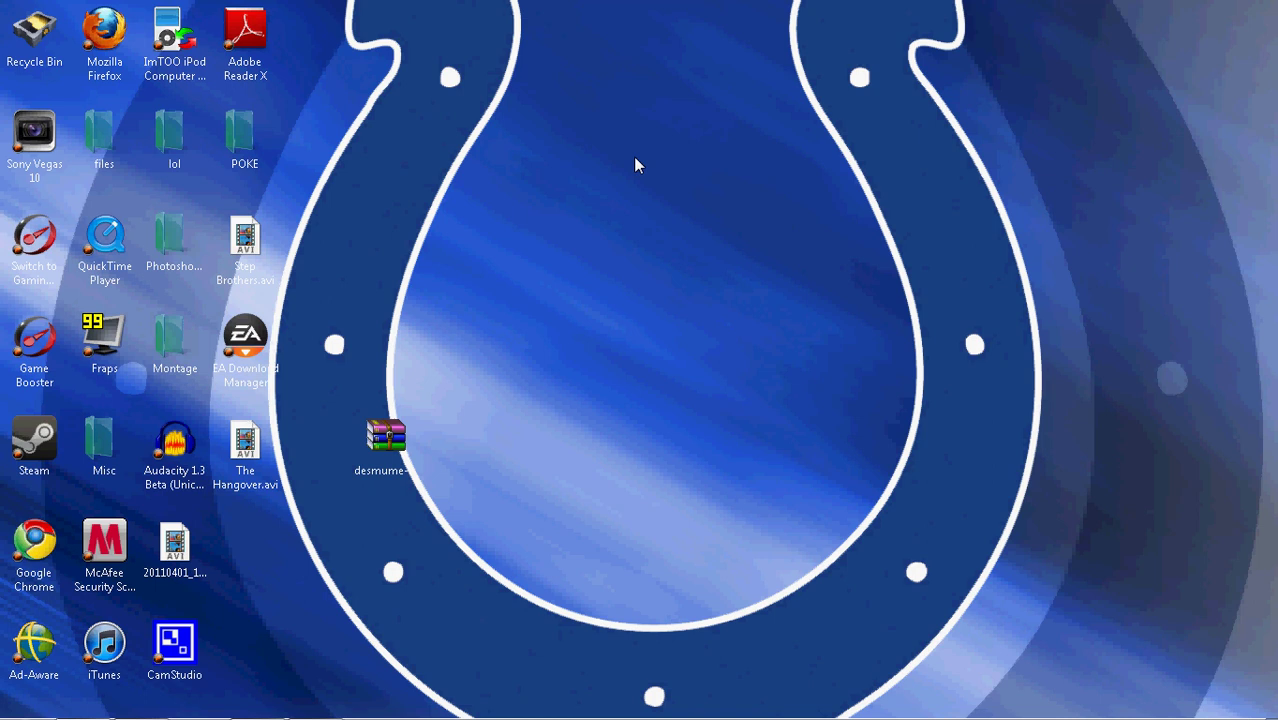
Step: Move the DeSmuME zip to an open area of the desktop and extract its contents there
{"action": "left_click_drag", "start_coordinate": [392, 460], "coordinate": [460, 355]}
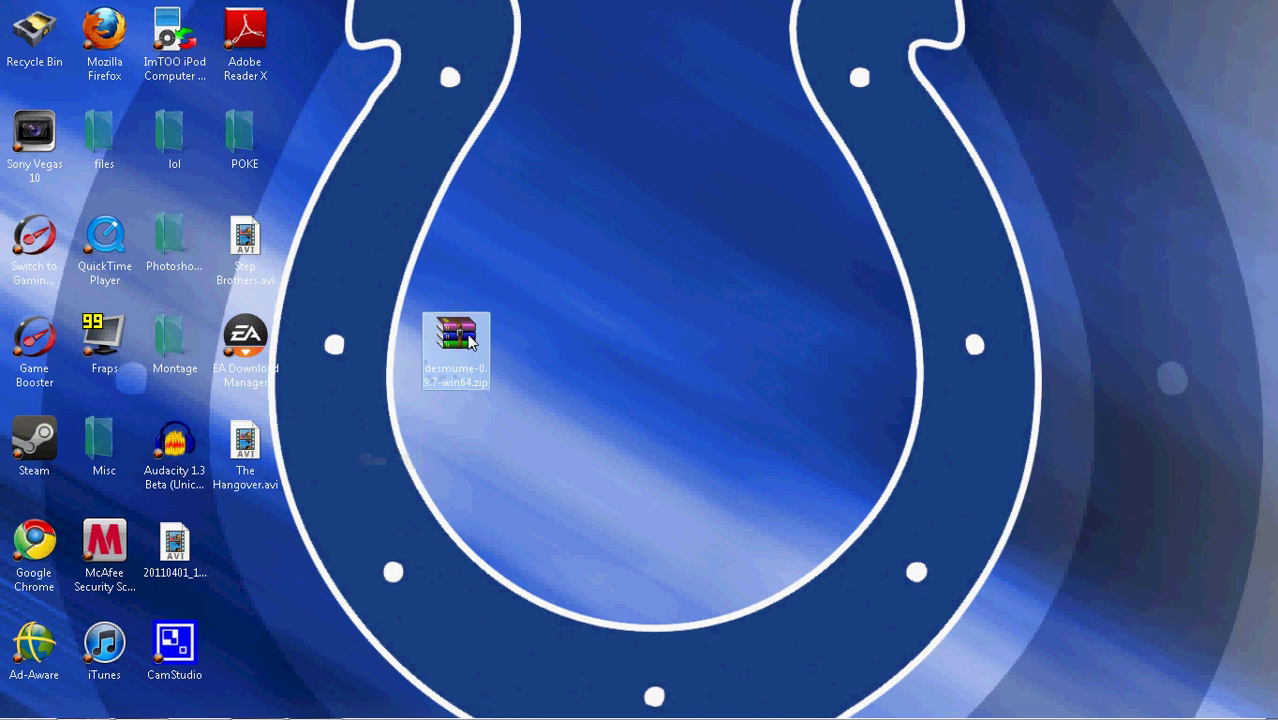
{"action": "right_click", "coordinate": [468, 340]}
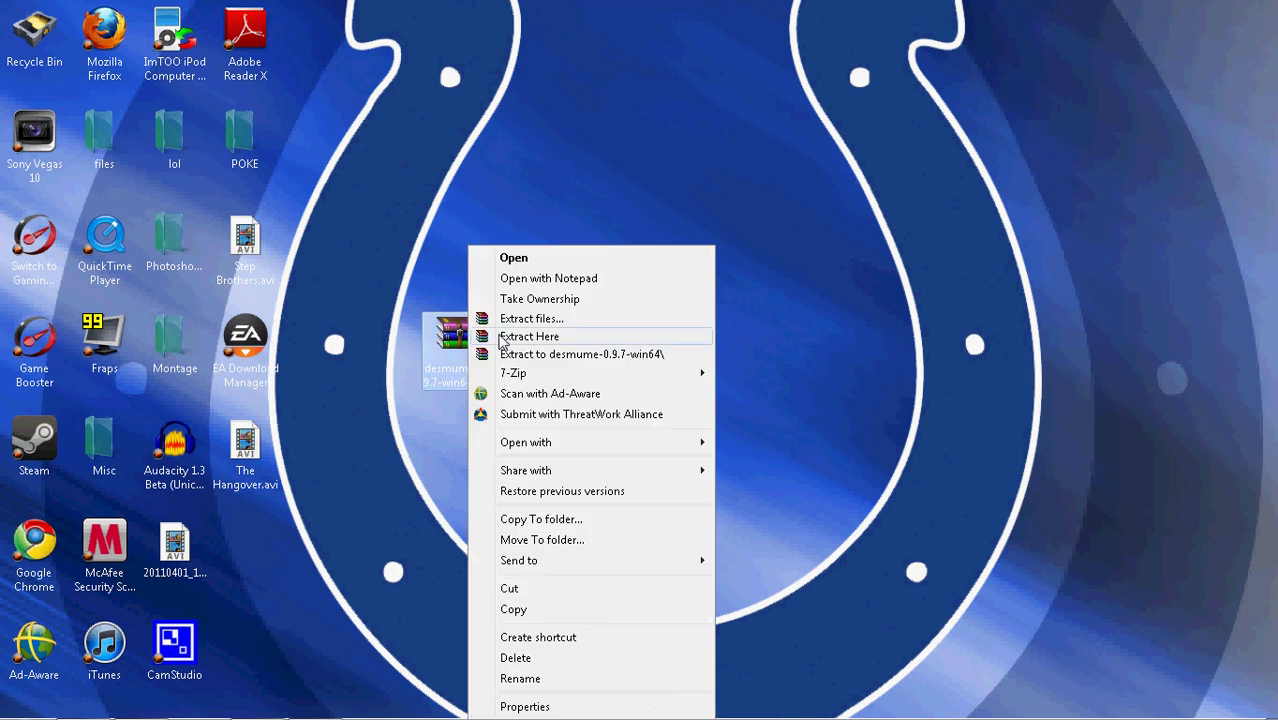
{"action": "left_click", "coordinate": [499, 338]}
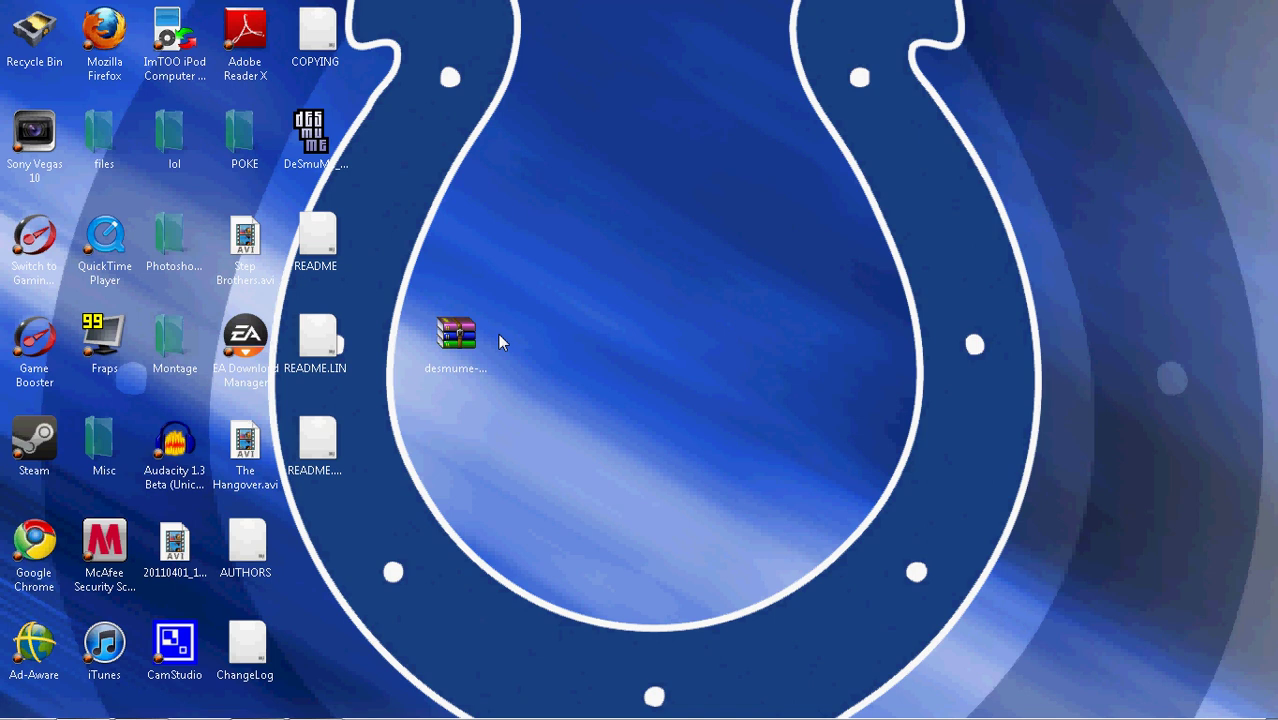
Step: Place the extracted DeSmuME_x64.exe in an empty area of the desktop and run it as administrator
{"action": "left_click_drag", "start_coordinate": [390, 68], "coordinate": [319, 471]}
{"action": "left_click_drag", "start_coordinate": [290, 553], "coordinate": [220, 680]}
{"action": "left_click", "coordinate": [355, 585]}
{"action": "key", "text": "d"}
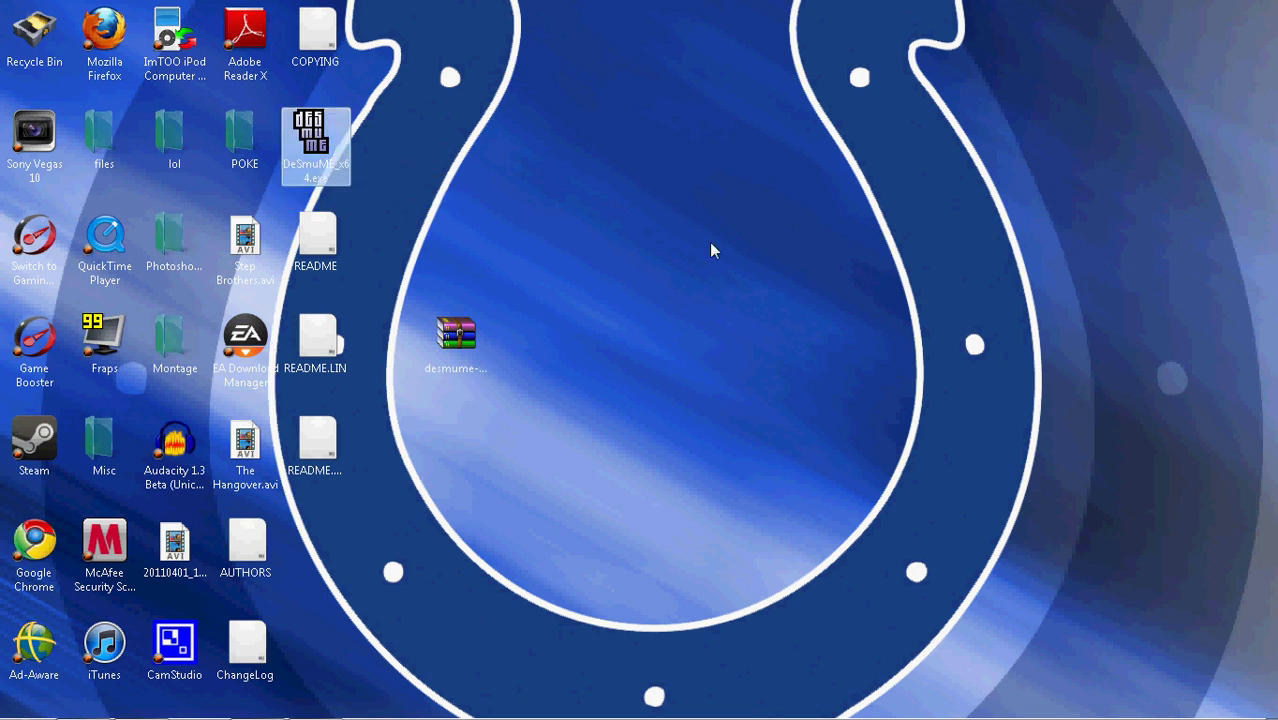
{"action": "left_click_drag", "start_coordinate": [711, 250], "coordinate": [697, 272]}
{"action": "right_click", "coordinate": [708, 268]}
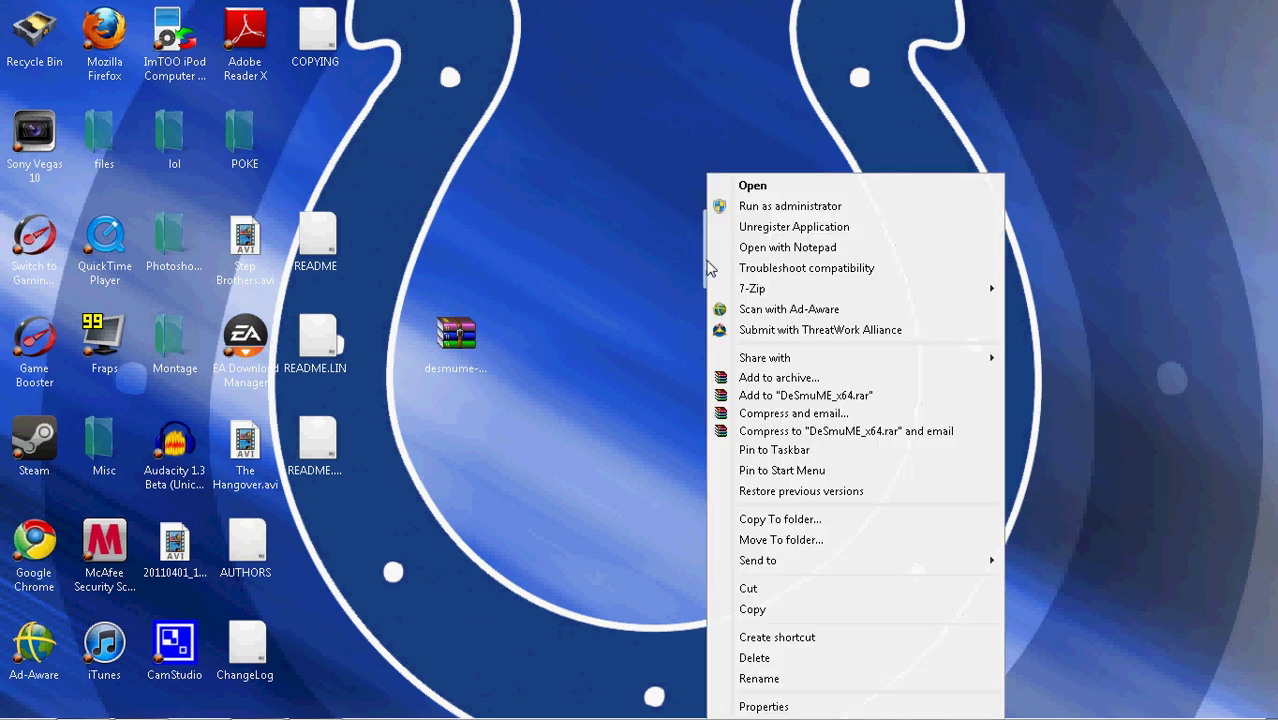
{"action": "left_click", "coordinate": [804, 207]}
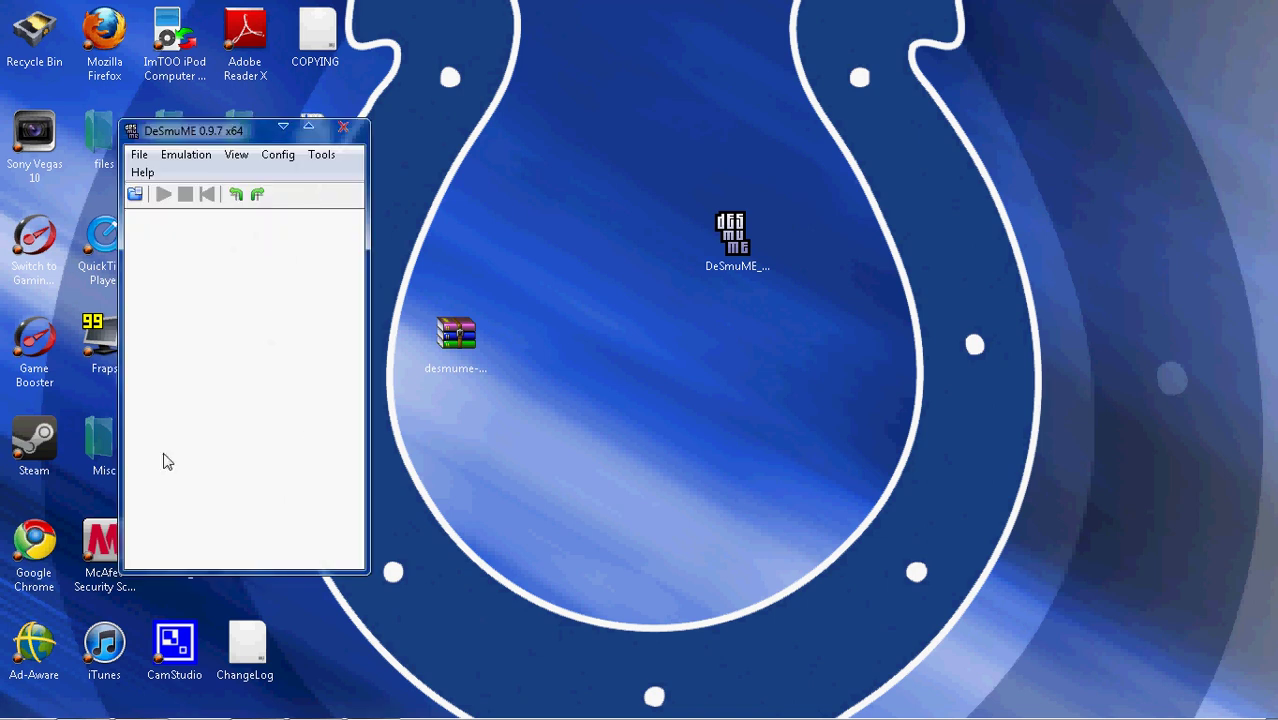
Step: Locate the downloaded Silver.rar in its folder from Chrome and move it to the desktop below the DeSmuME zip
{"action": "left_click", "coordinate": [84, 702]}
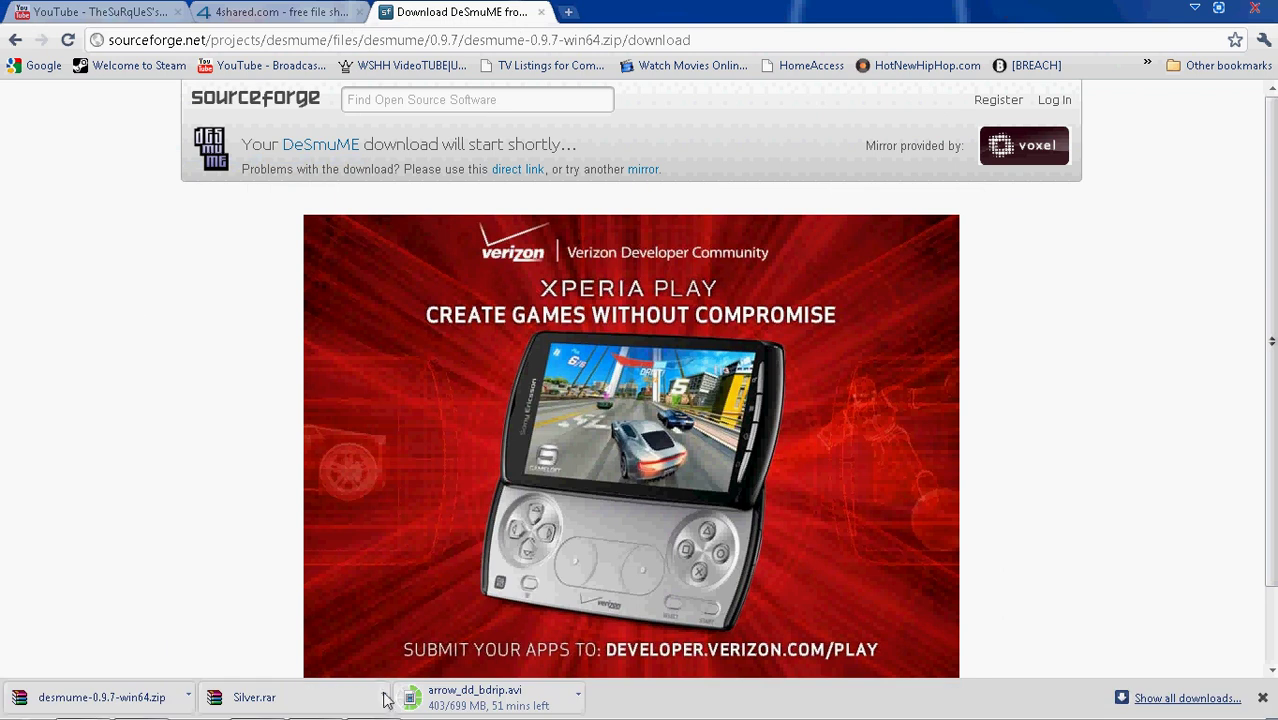
{"action": "left_click", "coordinate": [385, 697]}
{"action": "left_click", "coordinate": [444, 675]}
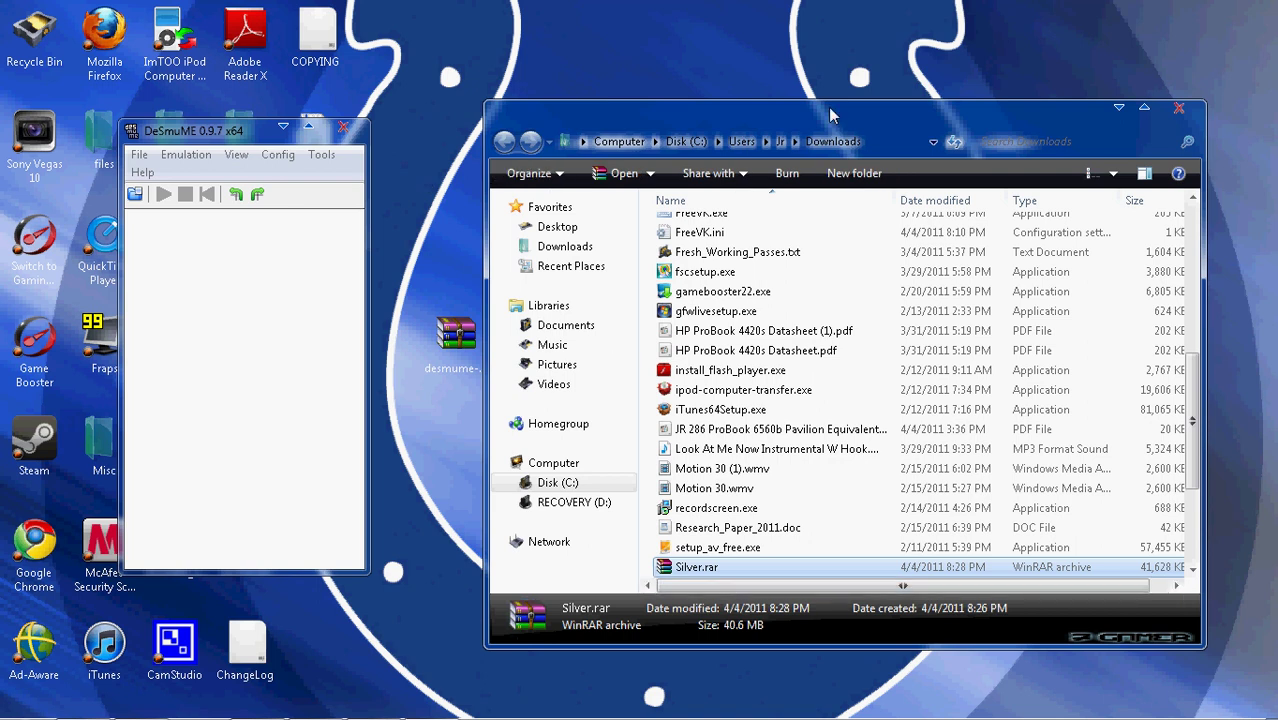
{"action": "left_click_drag", "start_coordinate": [820, 112], "coordinate": [986, 111]}
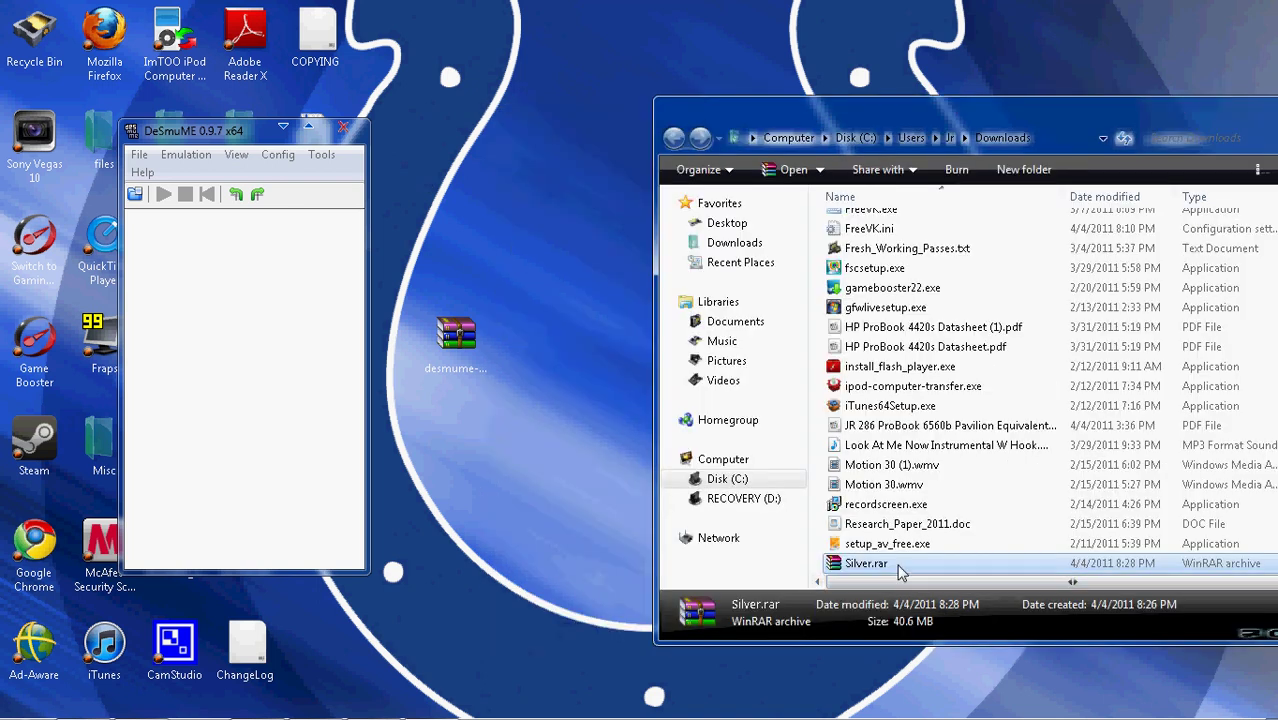
{"action": "left_click_drag", "start_coordinate": [899, 570], "coordinate": [483, 511]}
{"action": "left_click_drag", "start_coordinate": [518, 449], "coordinate": [457, 432]}
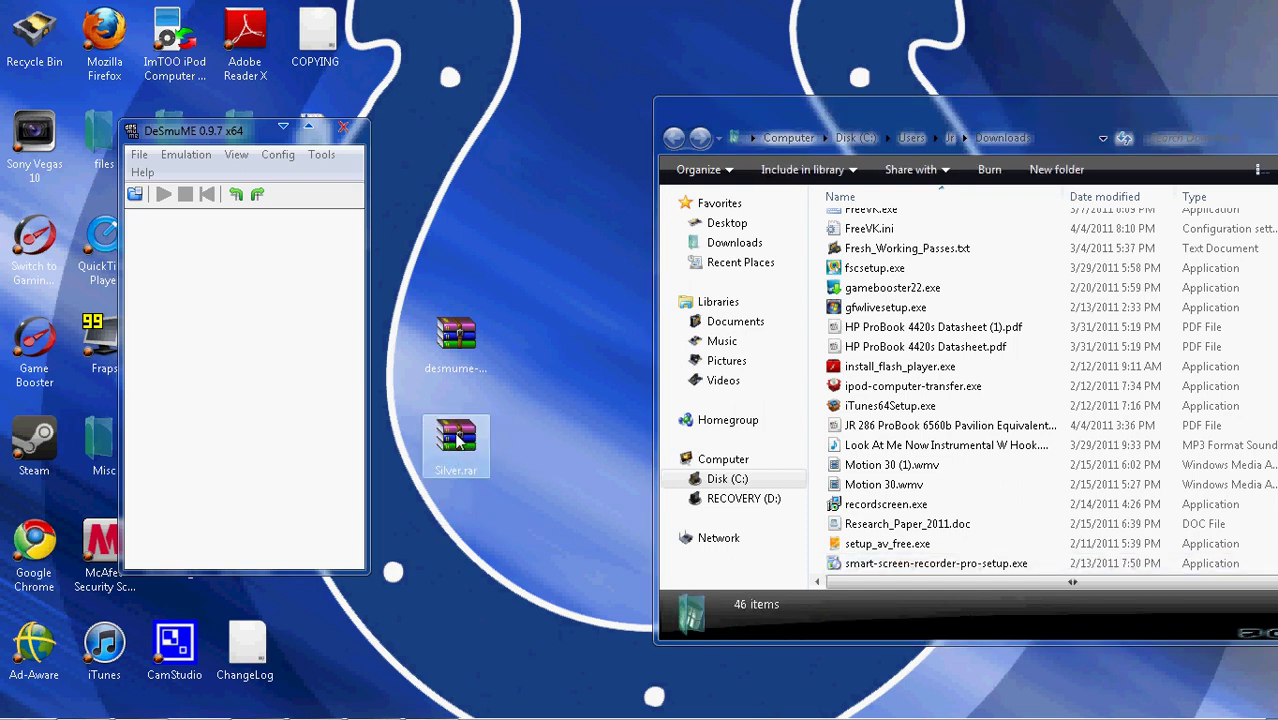
Step: Extract Silver.rar directly onto the desktop, and clear away the Downloads and DeSmuME windows
{"action": "right_click", "coordinate": [455, 436]}
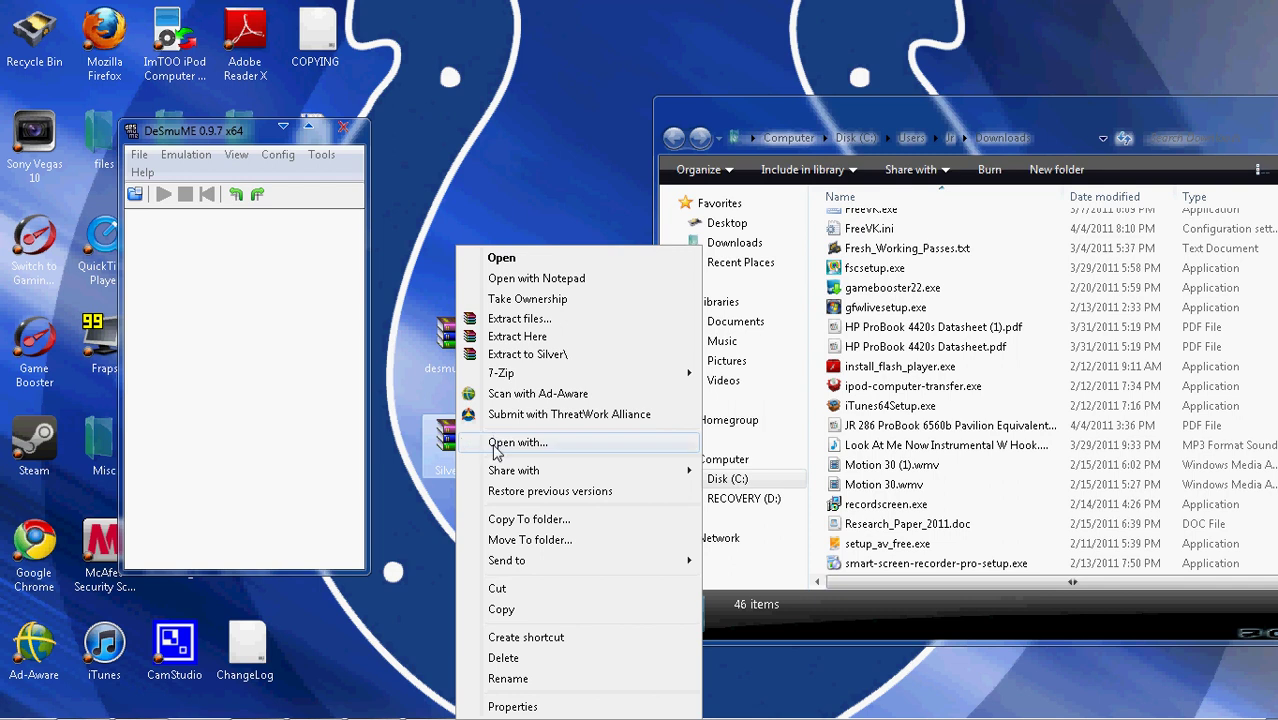
{"action": "left_click", "coordinate": [517, 337]}
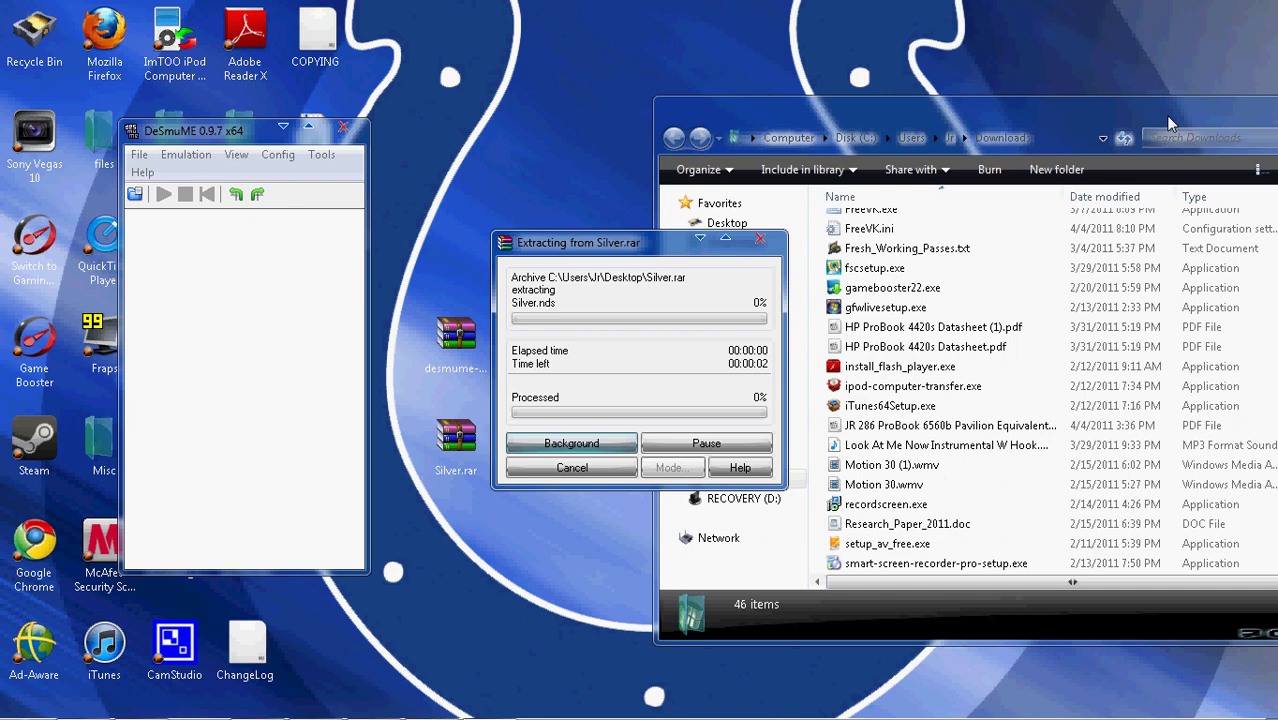
{"action": "left_click", "coordinate": [1168, 118]}
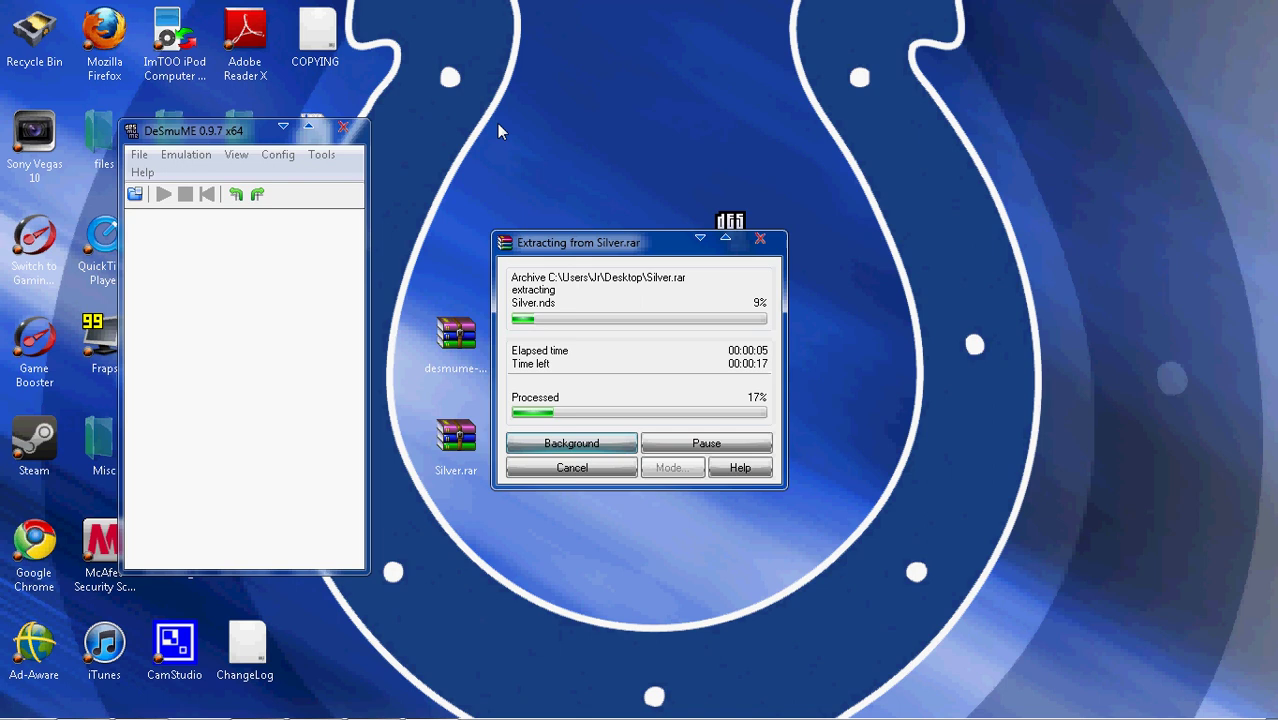
{"action": "left_click", "coordinate": [283, 127]}
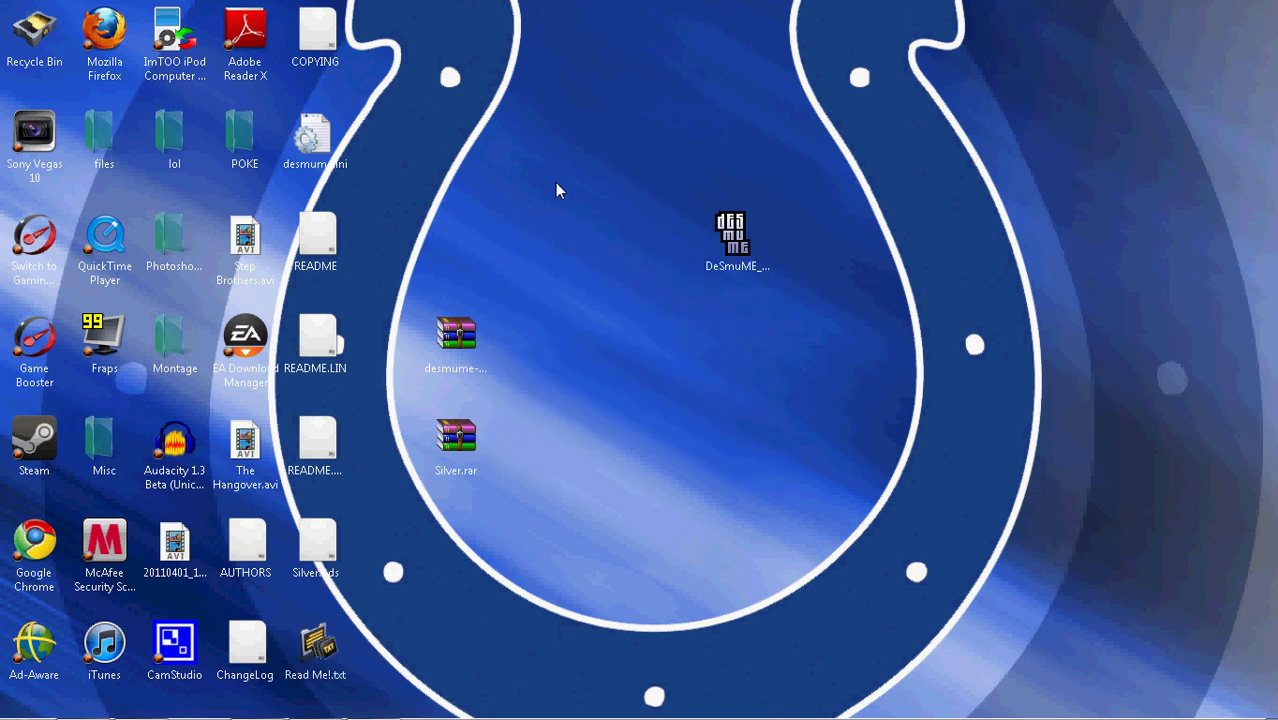
Step: Place Silver.nds in an open area of the desktop and bring the DeSmuME window back up beside it
{"action": "left_click_drag", "start_coordinate": [320, 545], "coordinate": [445, 180]}
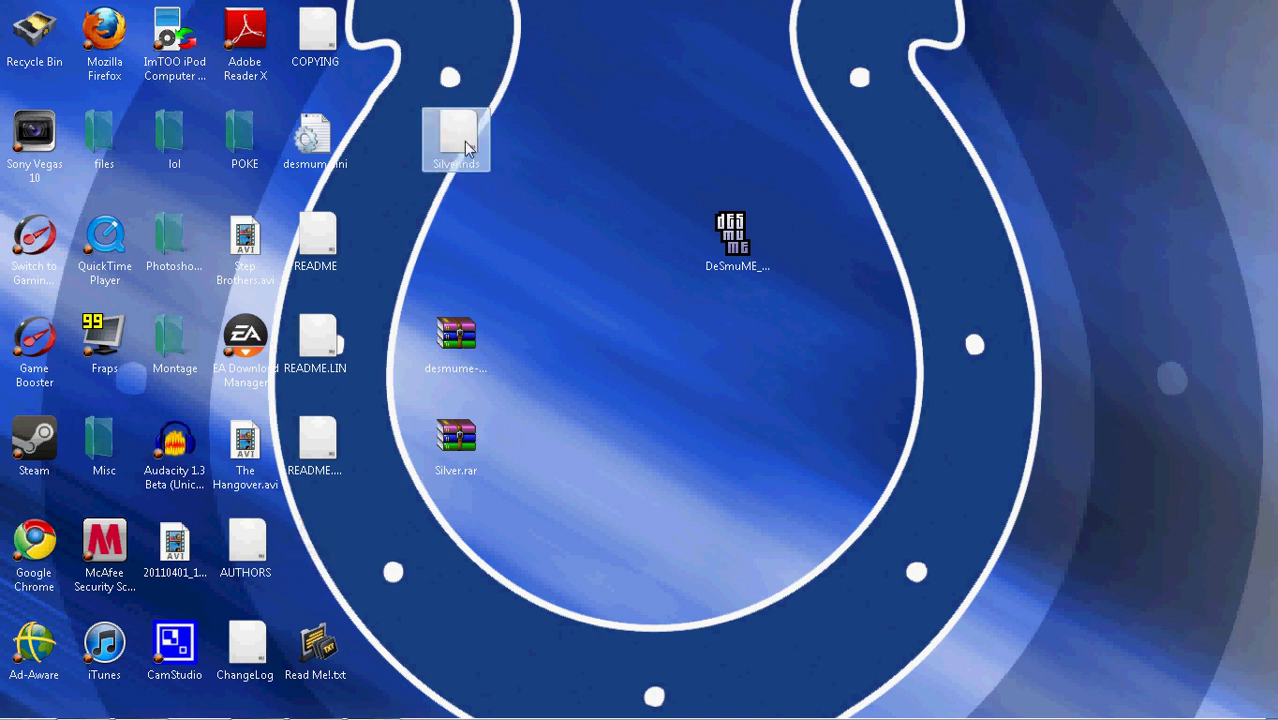
{"action": "left_click", "coordinate": [548, 136]}
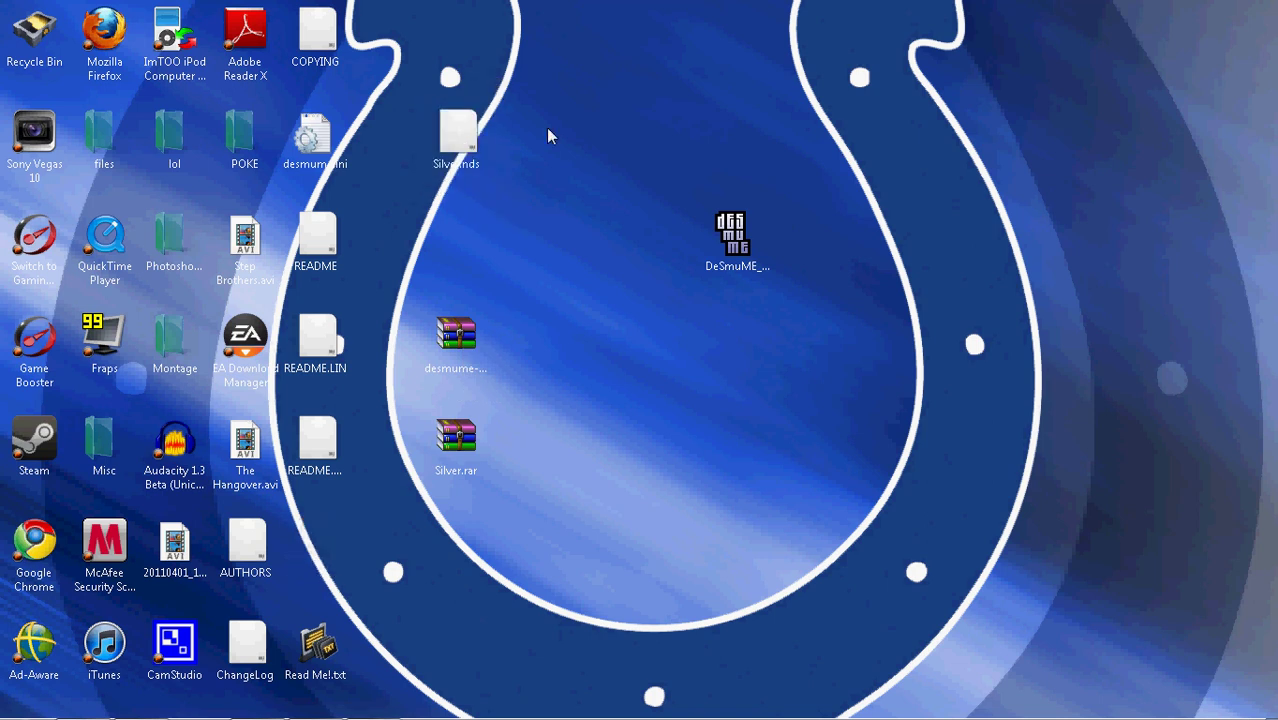
{"action": "double_click", "coordinate": [727, 240]}
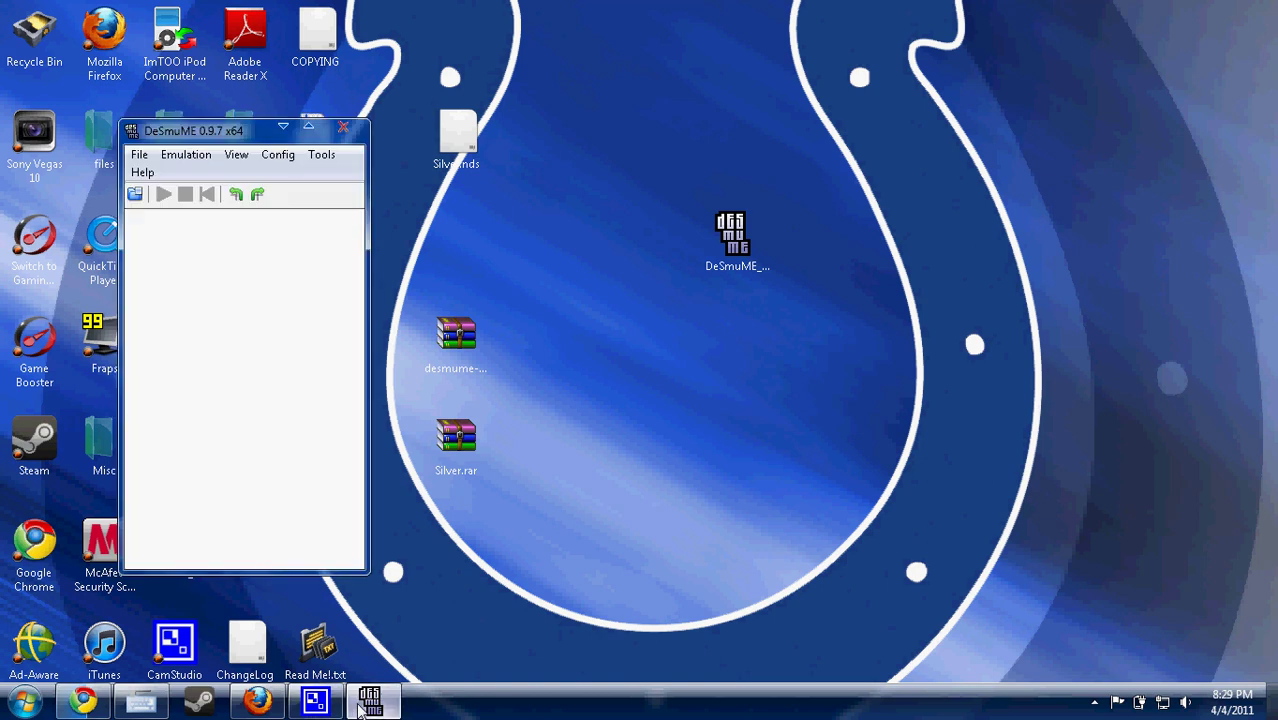
{"action": "left_click_drag", "start_coordinate": [221, 129], "coordinate": [766, 60]}
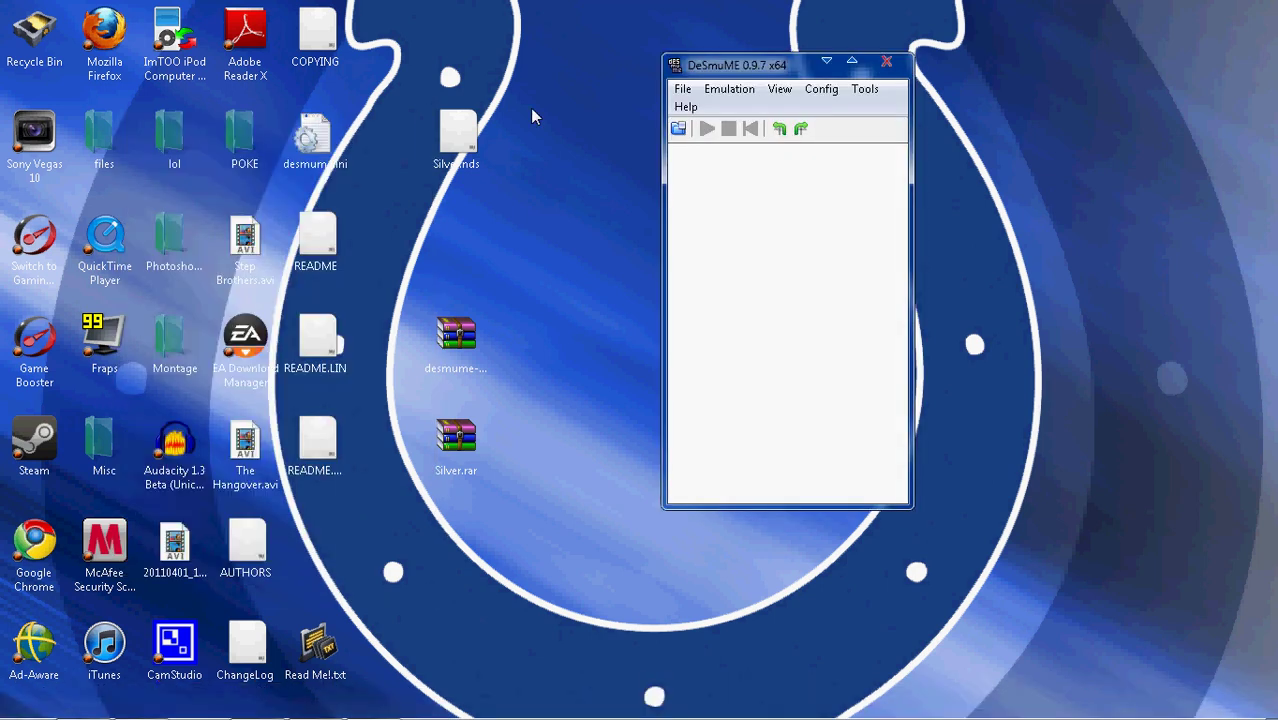
Step: Load Silver.nds into DeSmuME and pause the emulation at the Pokémon SoulSilver title screen
{"action": "left_click", "coordinate": [473, 141]}
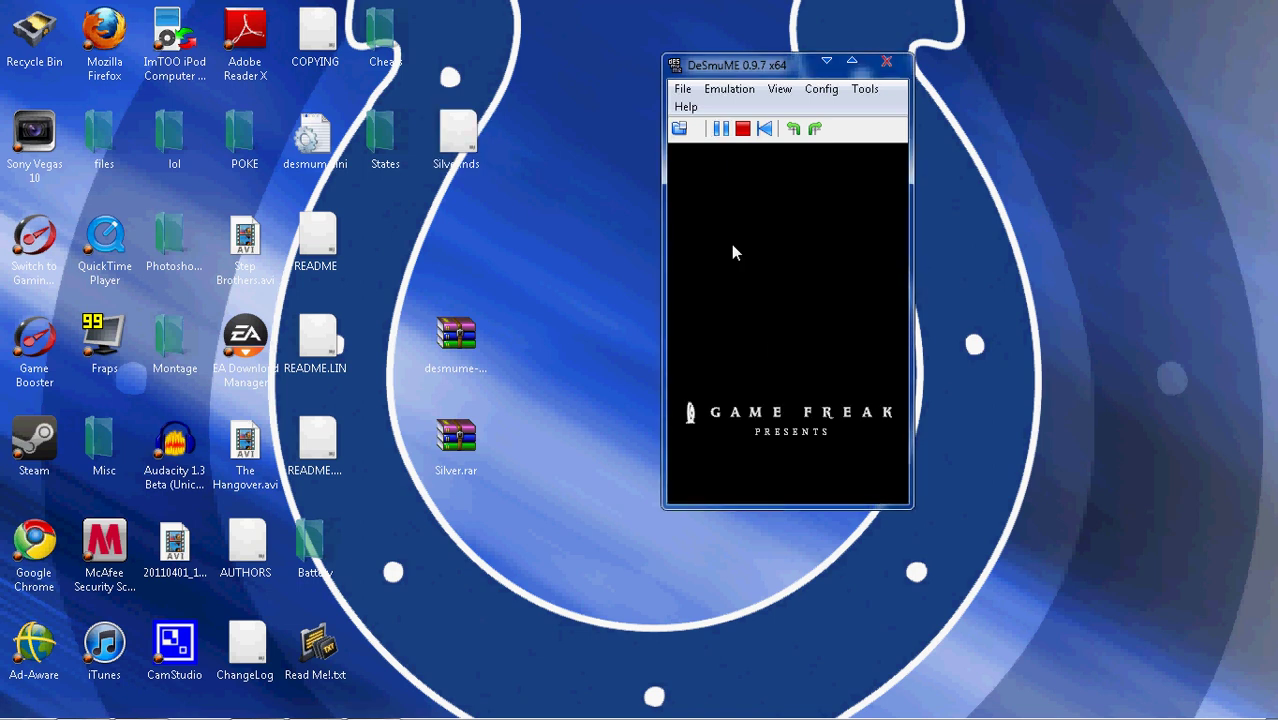
{"action": "left_click", "coordinate": [722, 131]}
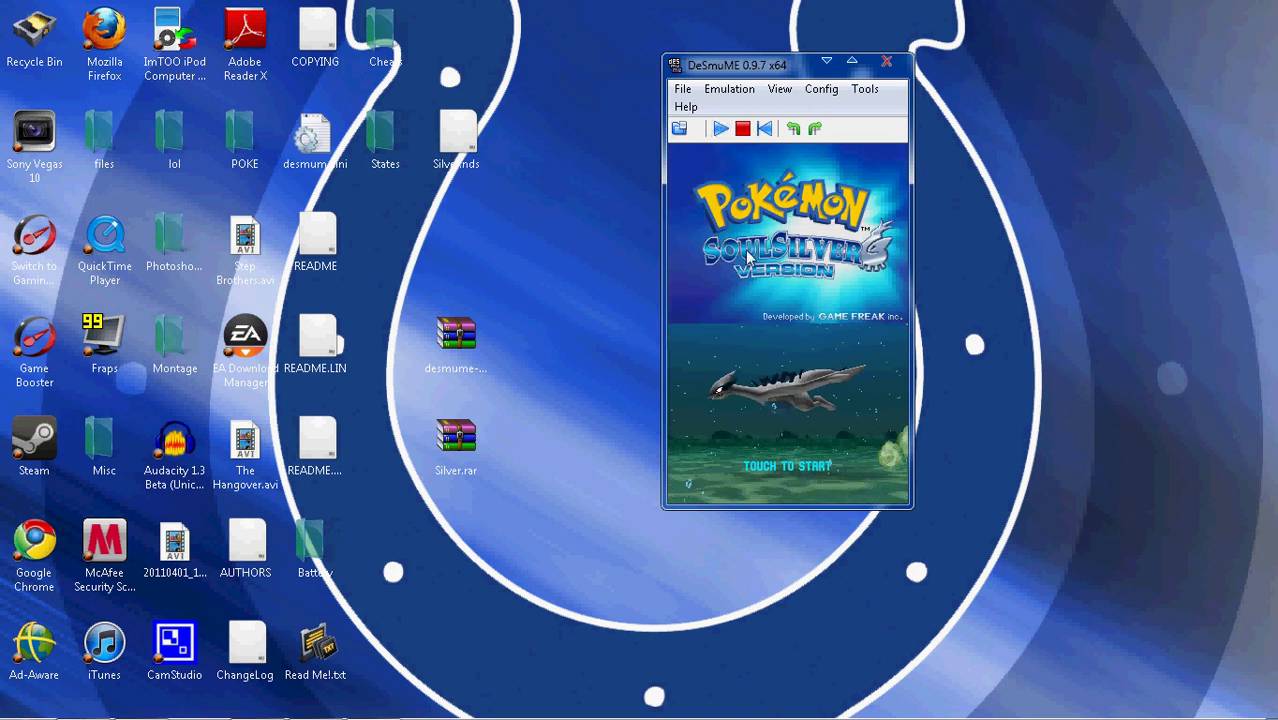